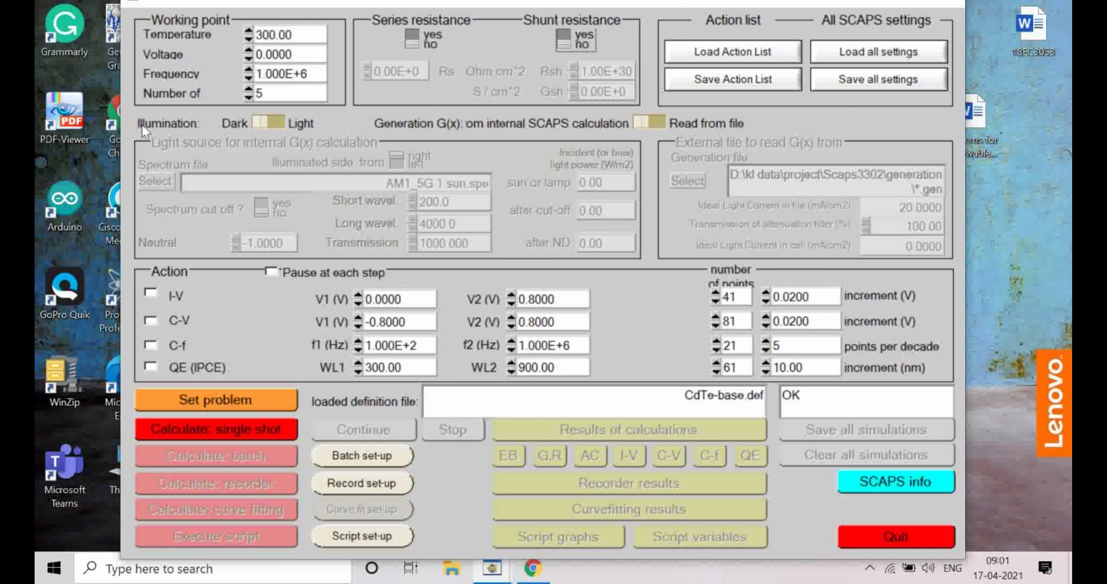
Switch the illumination to light and set the neutral density filter value to 0, checking the light power after the filter
click(277, 123)
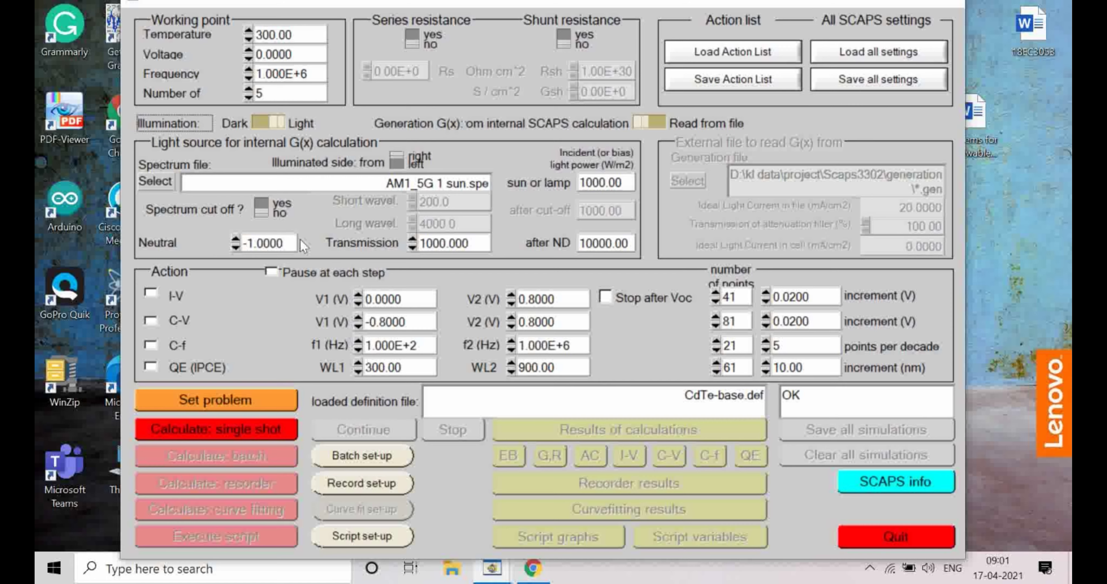
double_click(292, 242)
text(0)
key(Return)
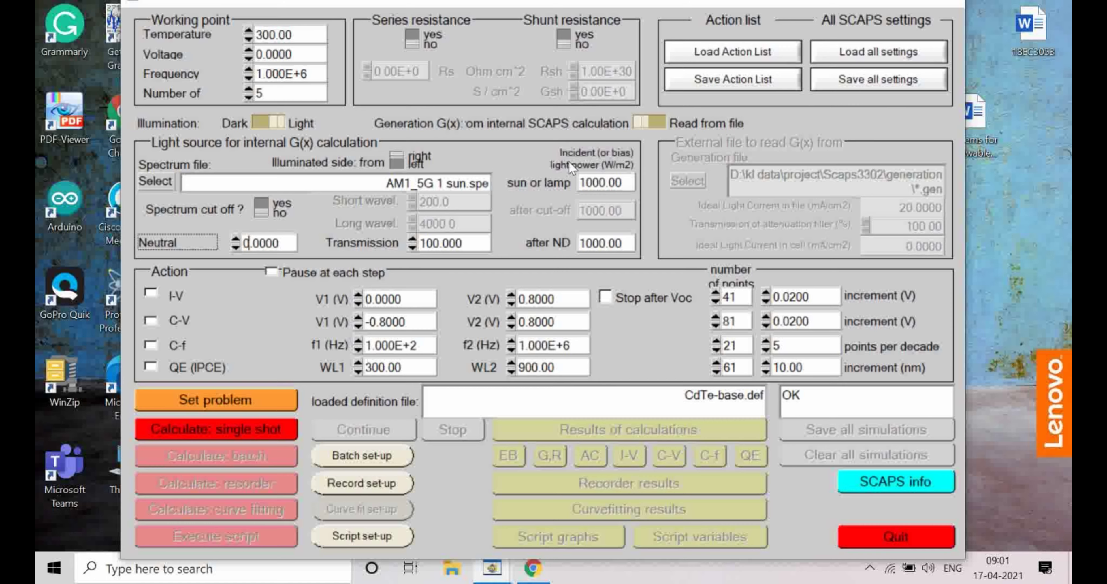
drag(632, 243, 549, 254)
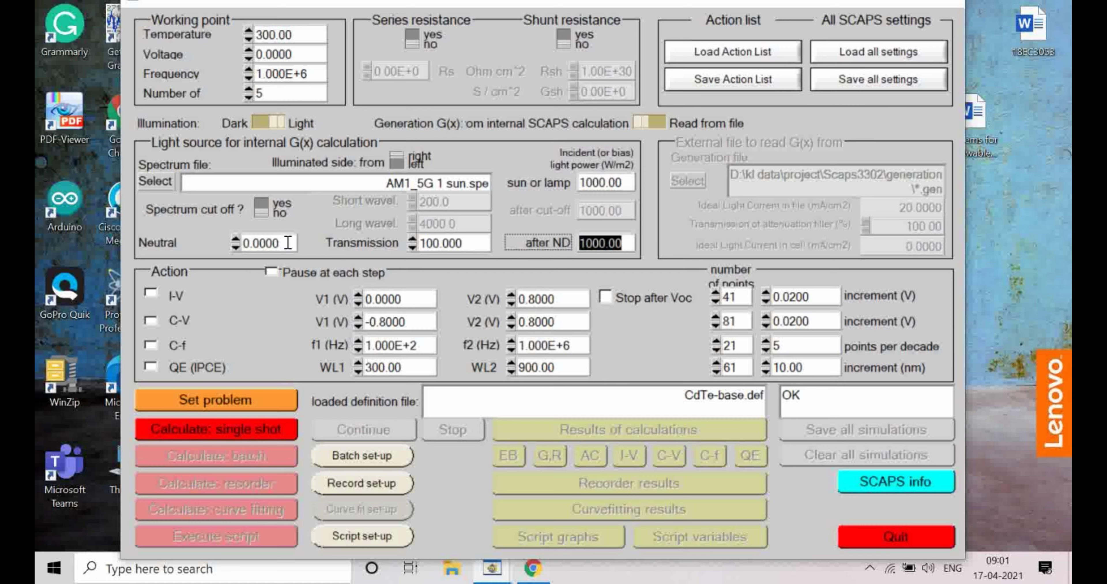
Set the neutral density filter to 0.1 and check the light power after the filter
click(233, 245)
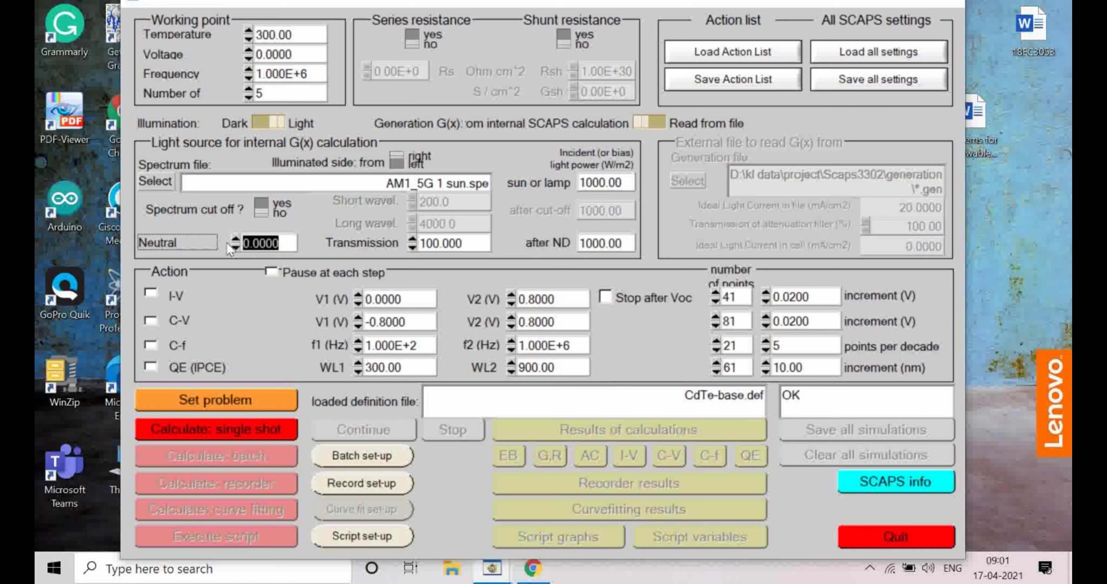
text(.1)
key(Return)
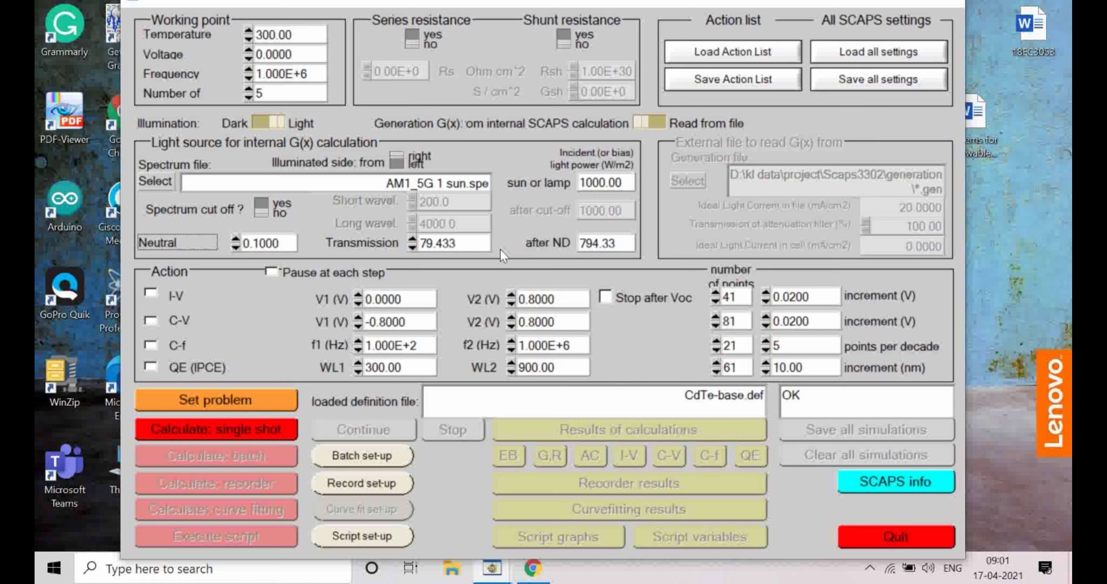
drag(630, 243, 563, 256)
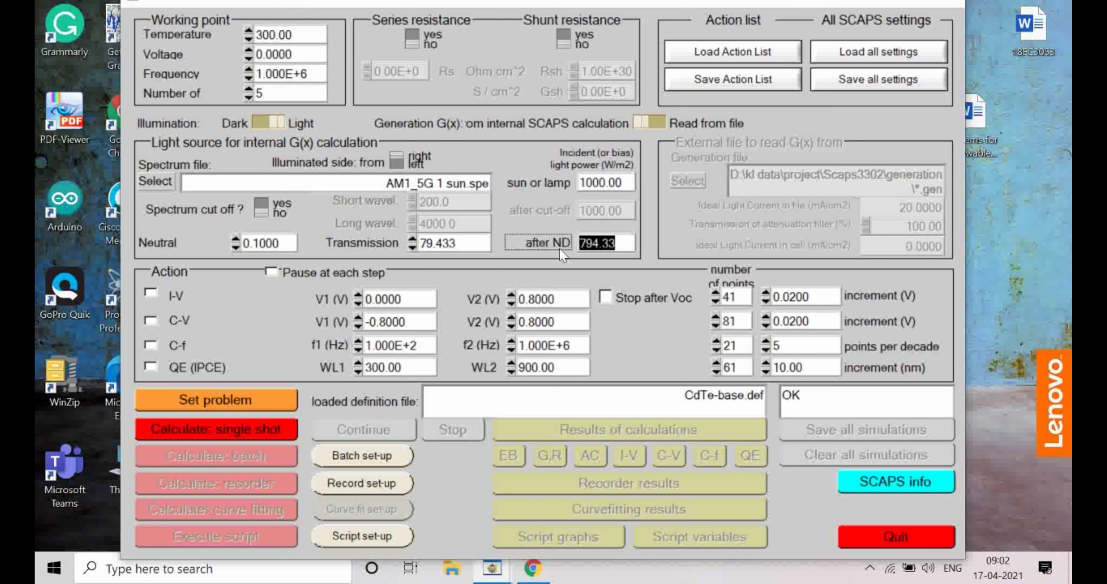
Set the neutral density filter to 1 and check the light power after the filter
drag(282, 244, 166, 251)
text(1)
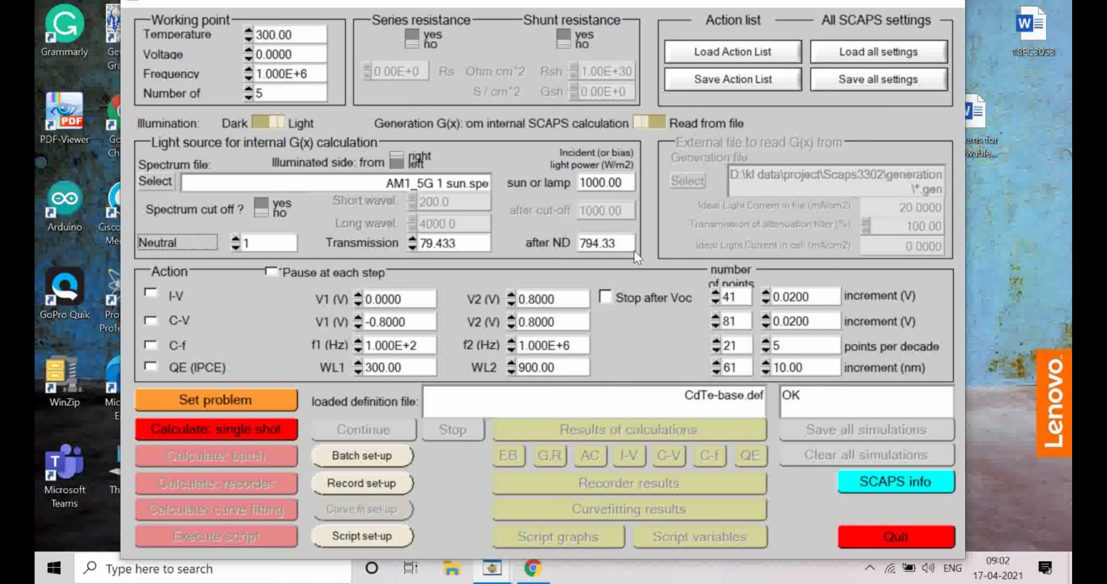
key(Return)
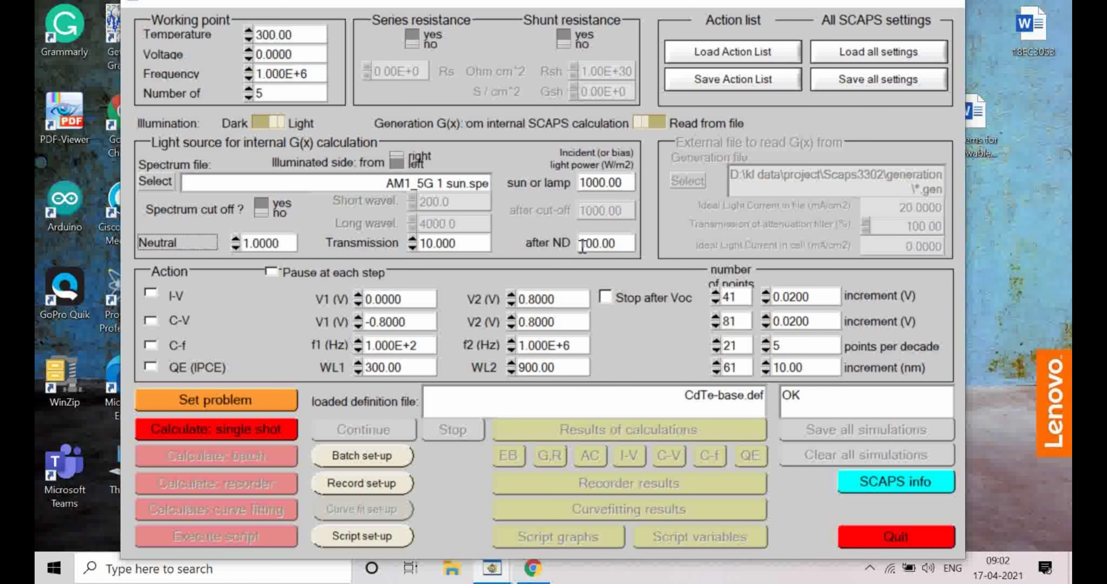
click(610, 243)
drag(610, 243, 576, 243)
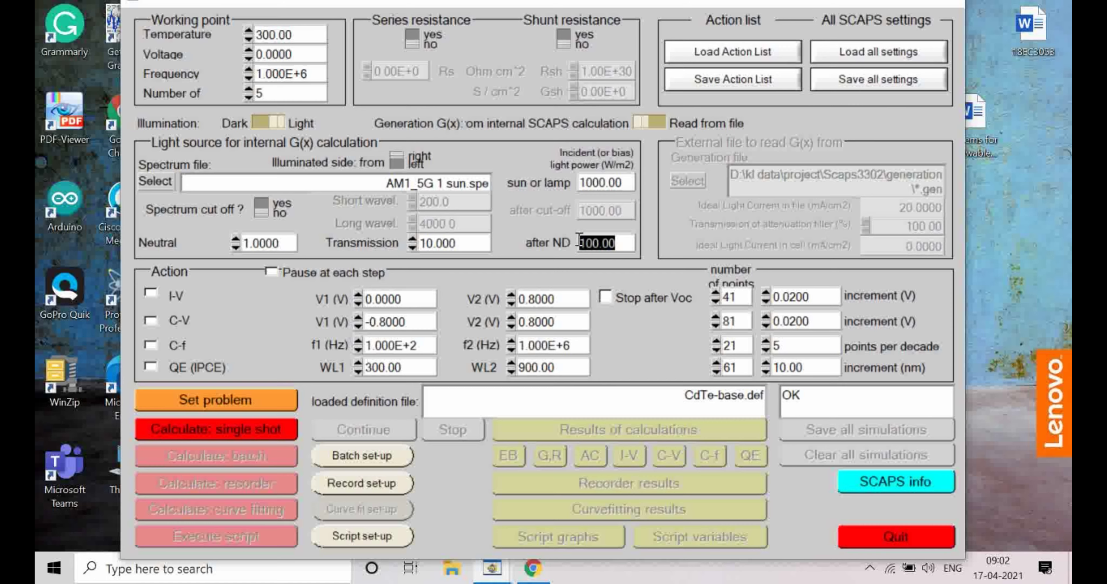
Set the neutral density filter value to 2 for the internal light source
drag(296, 243, 246, 243)
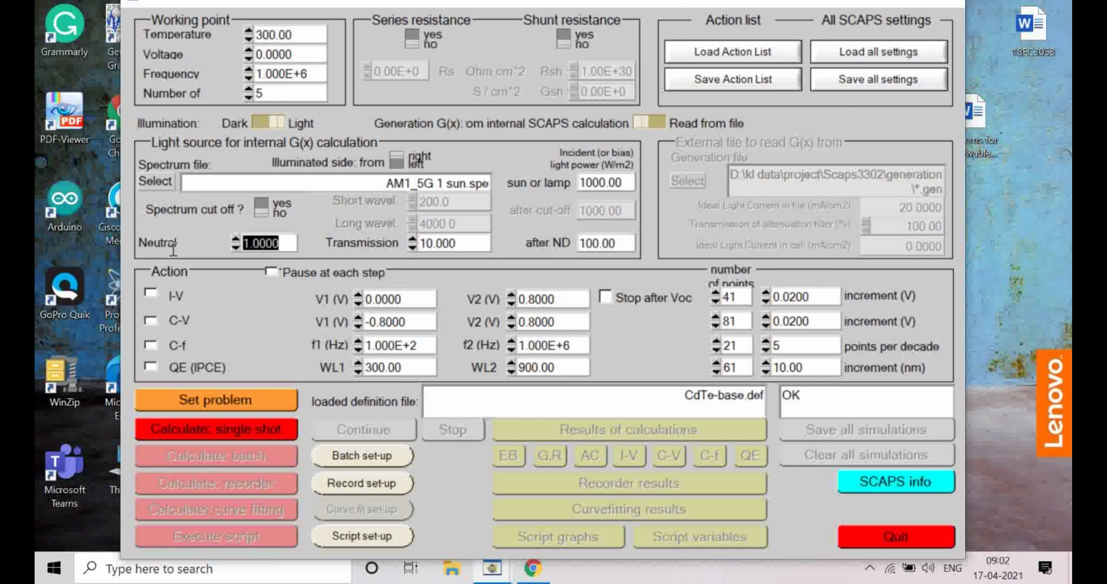
text(2)
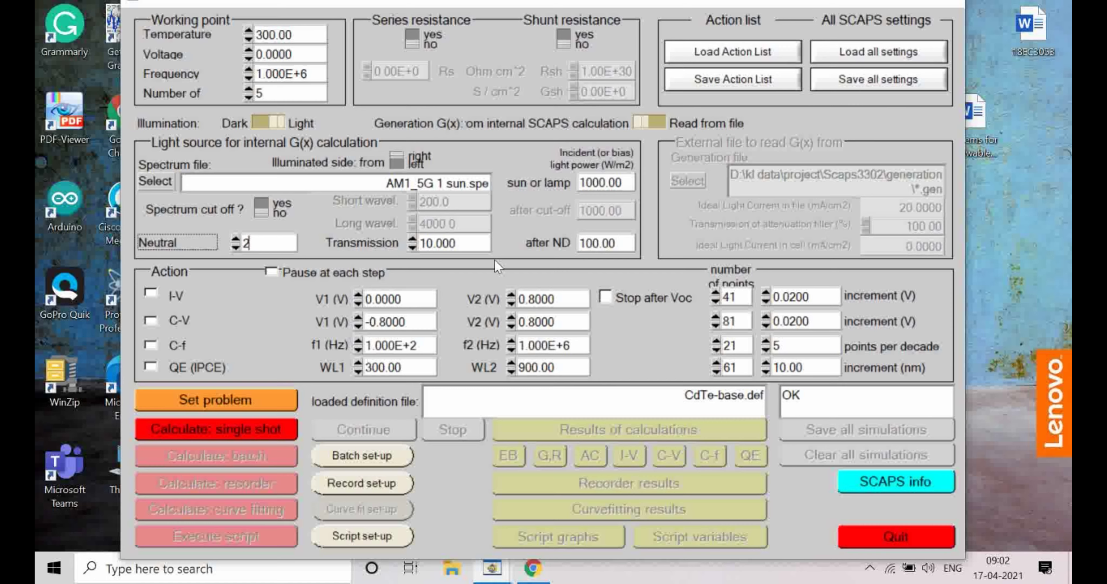
key(Return)
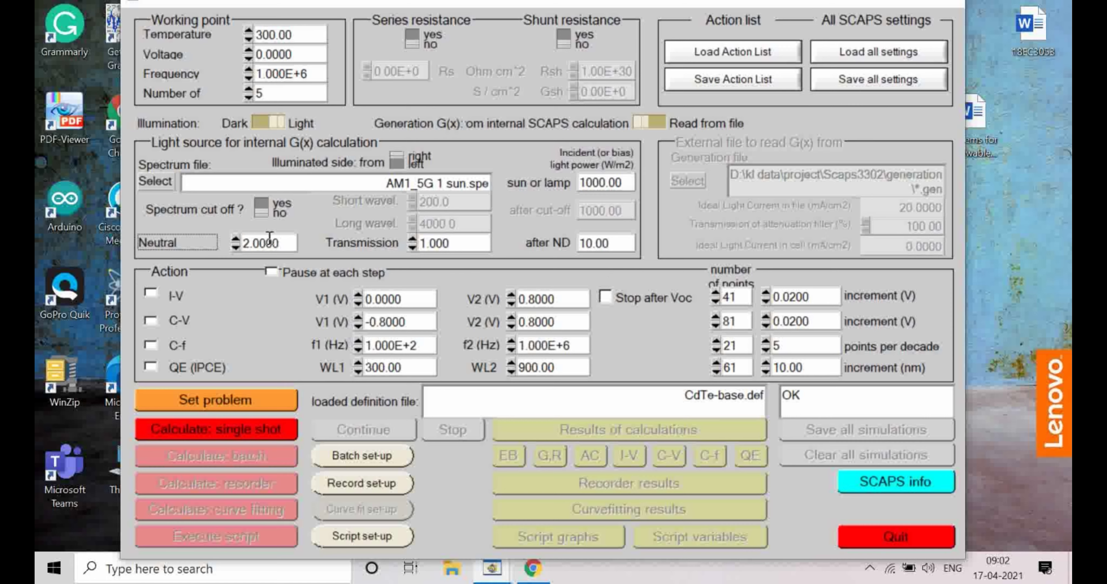
Return the light source's neutral density filter value to 0
drag(286, 243, 220, 241)
text(0)
key(Tab)
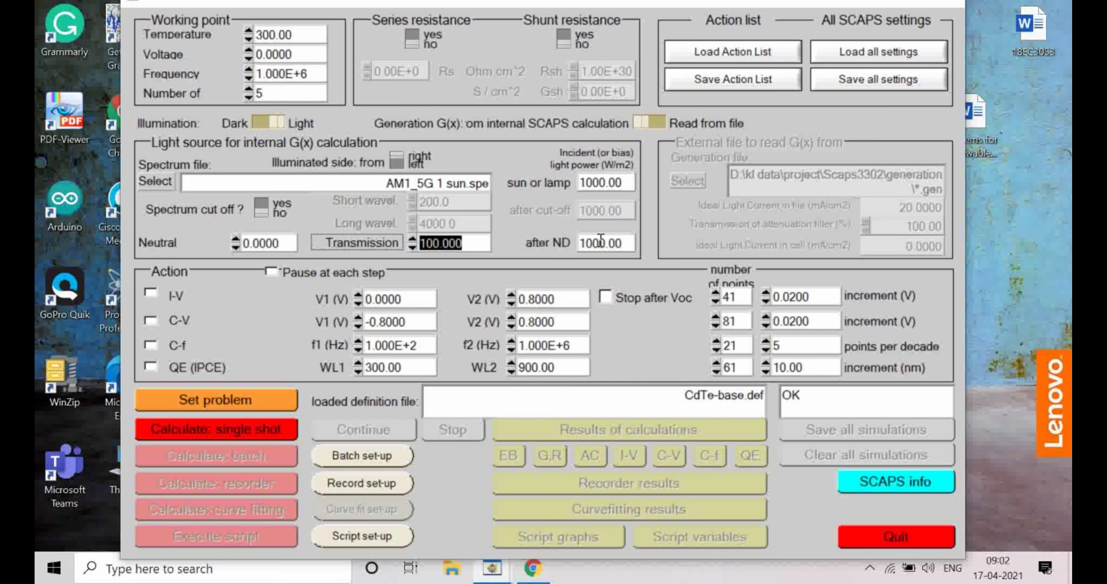
Set the light source's neutral density filter value to -1
drag(284, 243, 220, 242)
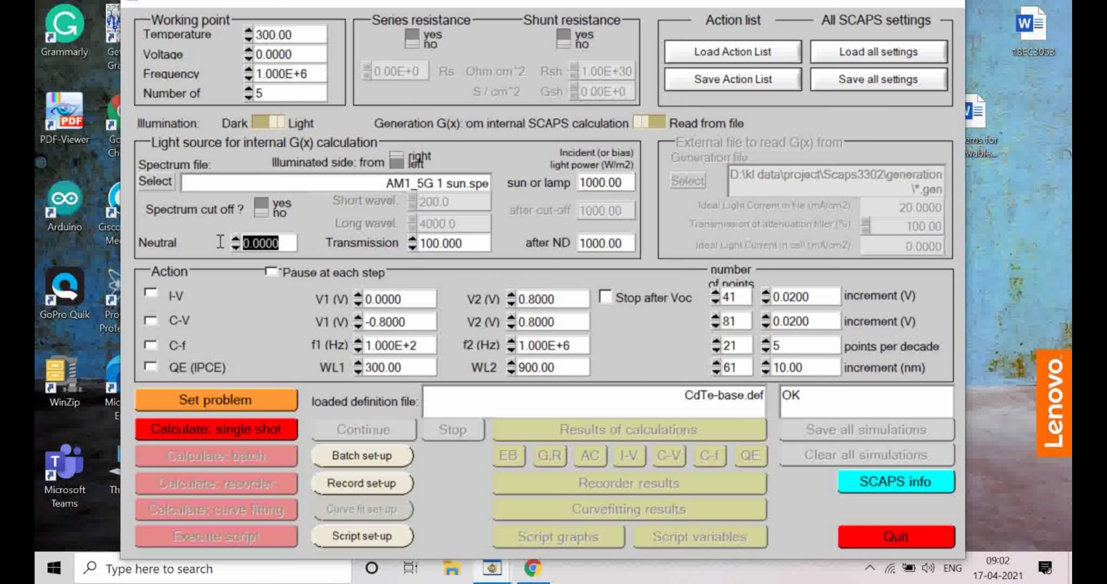
click(204, 239)
text(-1)
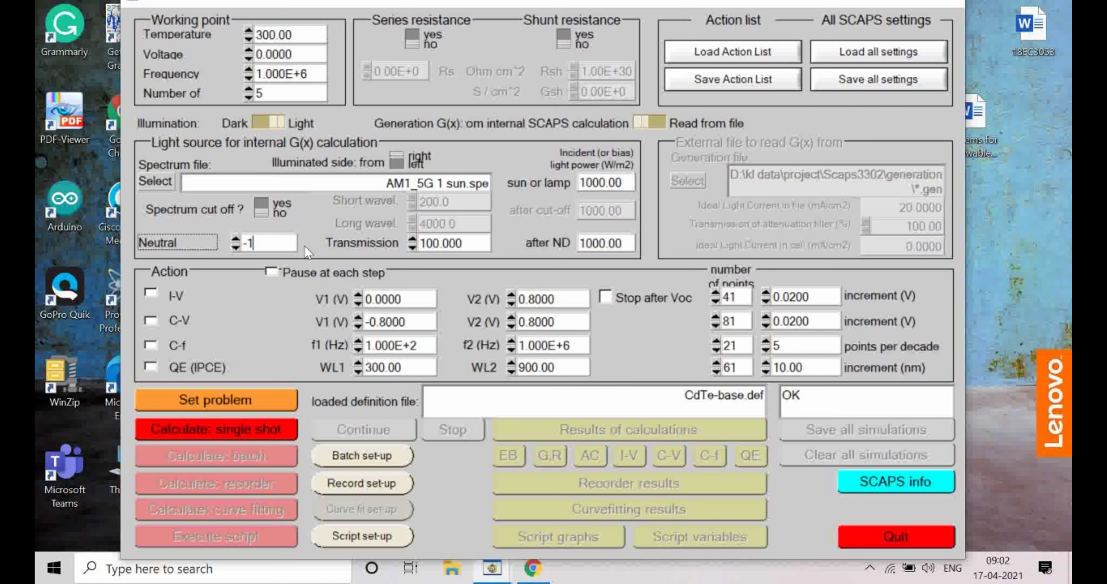
key(Return)
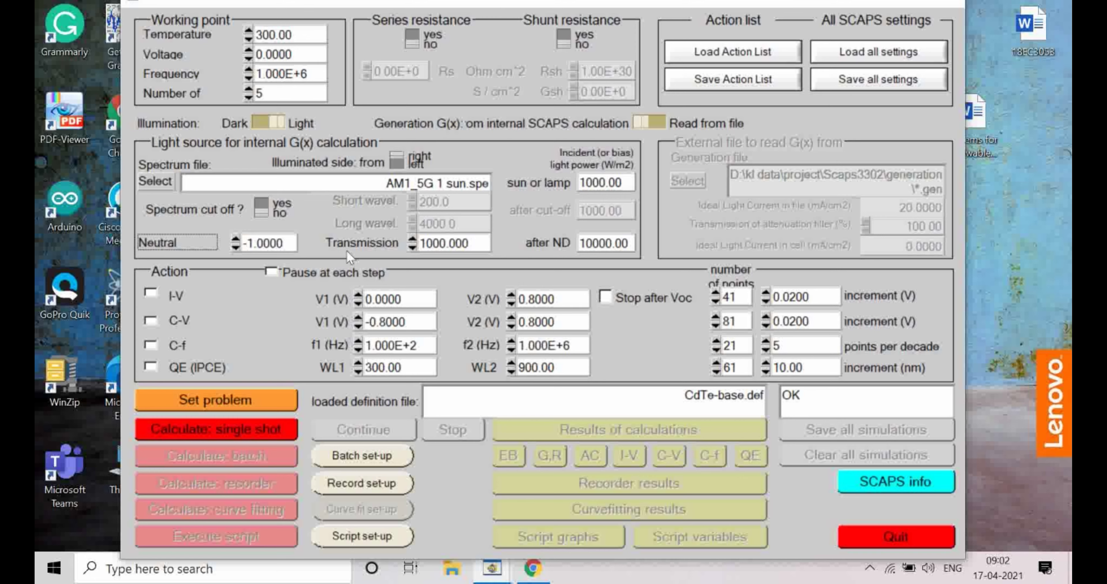
Add a batch parameter to the batch set-up that varies the illumination's ND filter value
click(355, 456)
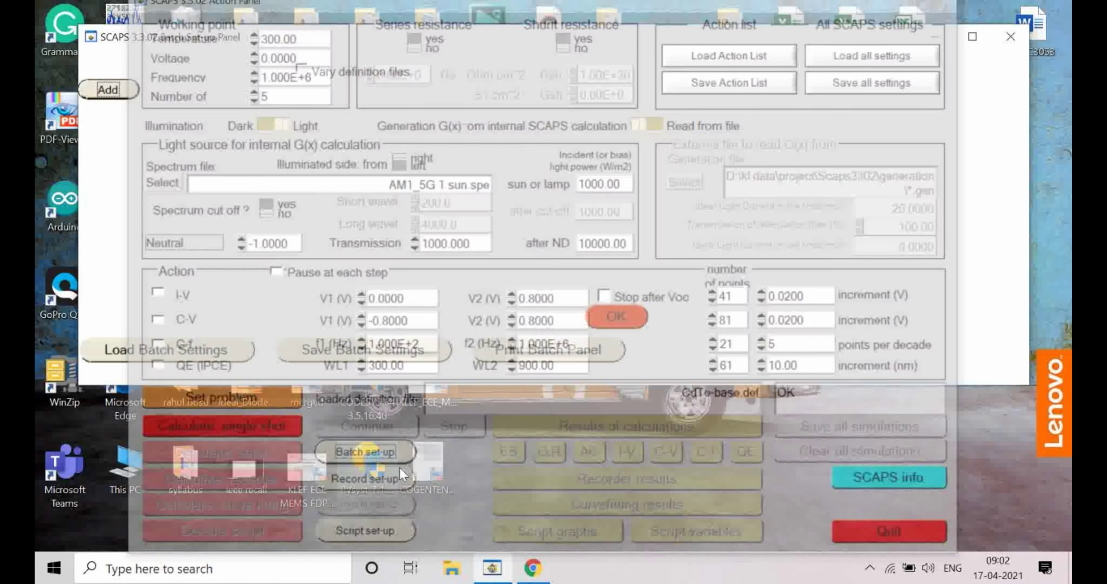
click(111, 86)
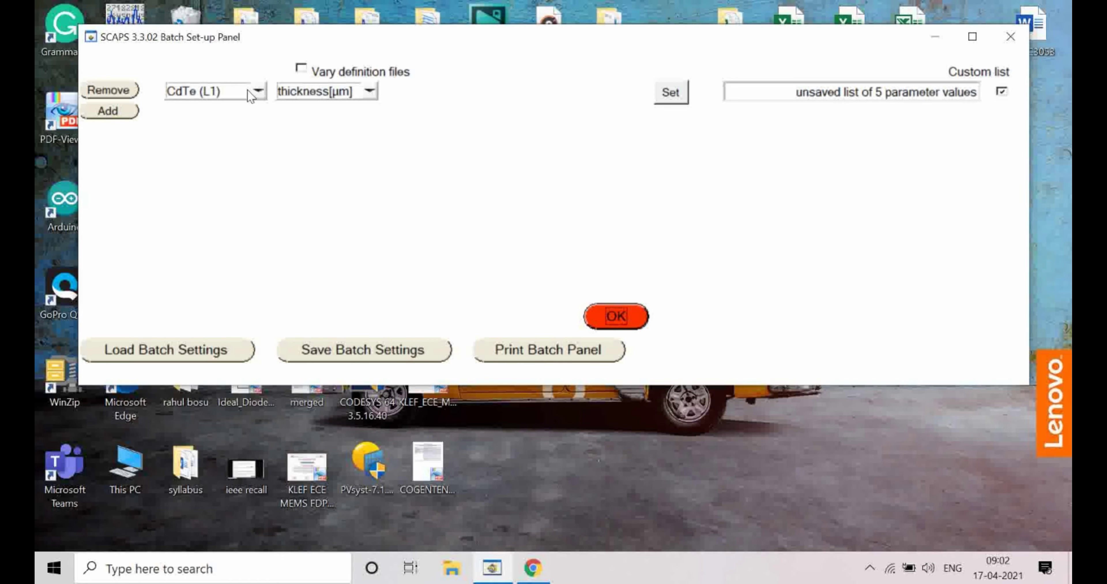
click(257, 91)
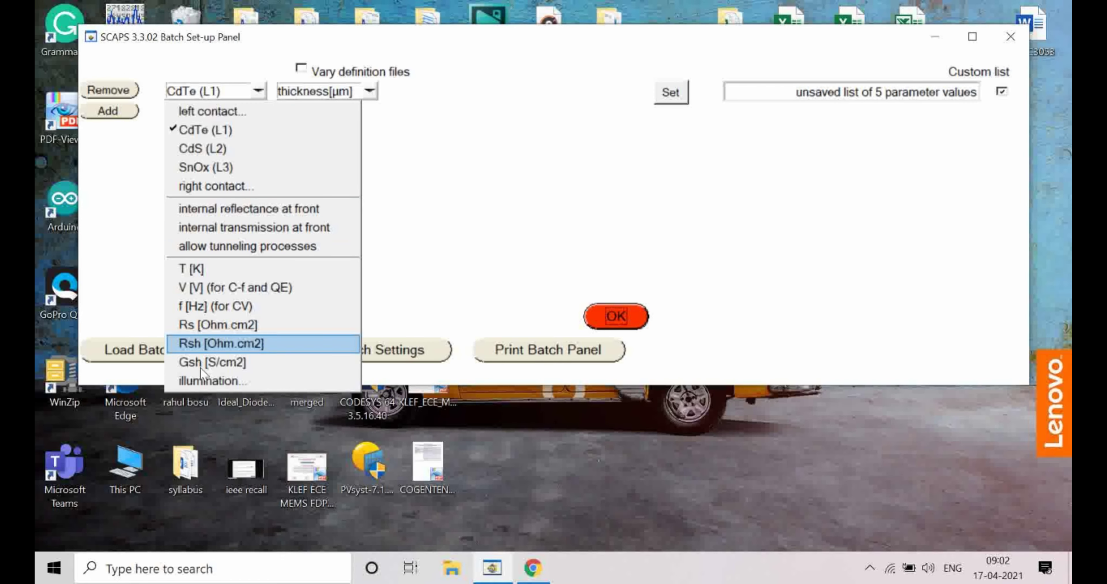
click(229, 382)
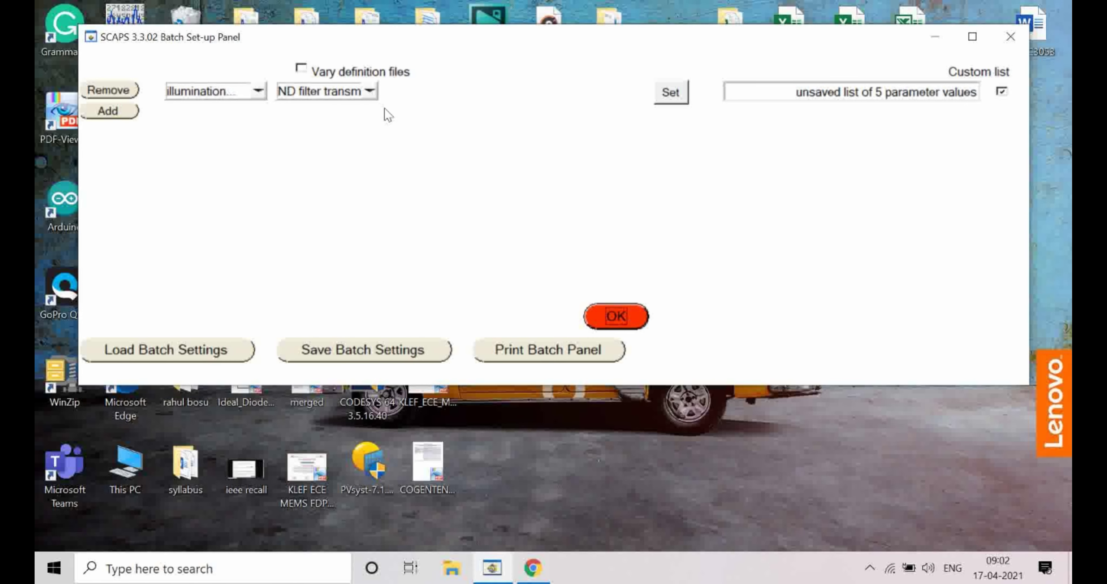
click(369, 91)
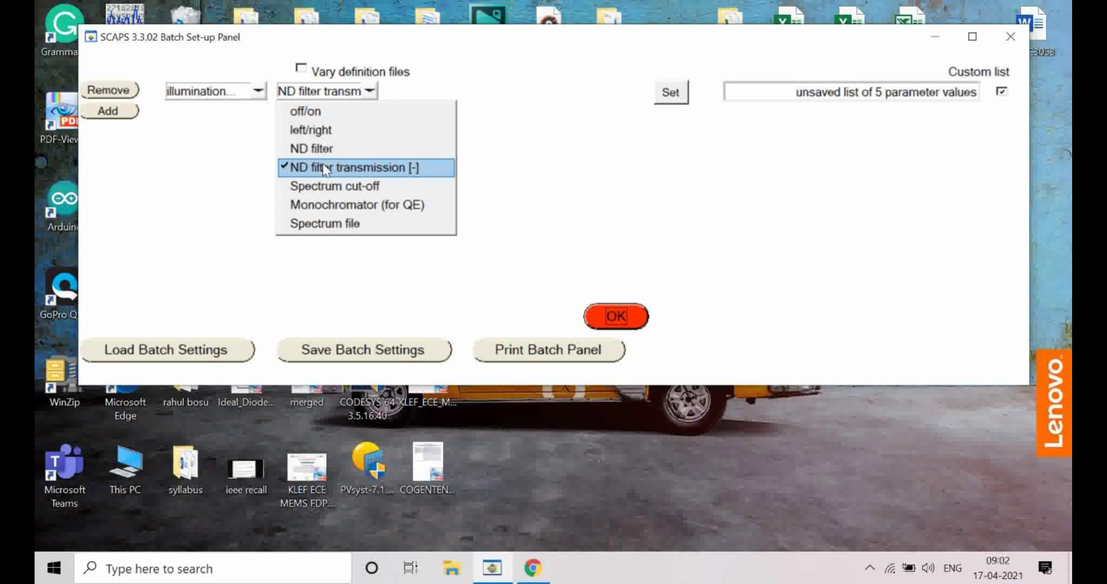
click(313, 149)
Accept -1, 0, 0.1, 1 and 2 as the ND filter's batch values and confirm the batch set-up
click(668, 96)
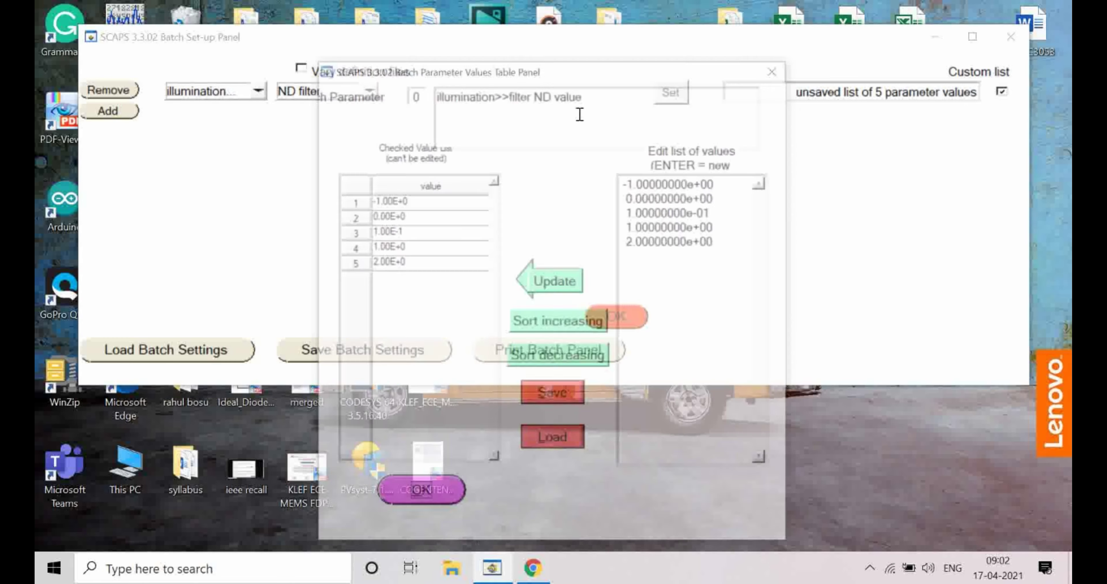
drag(722, 277, 567, 178)
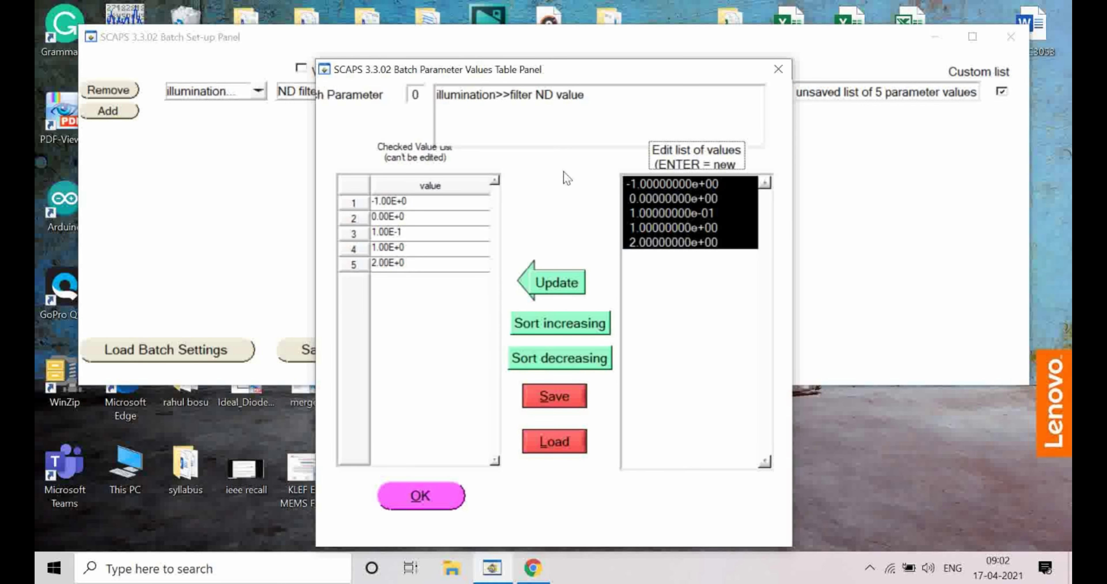
click(664, 258)
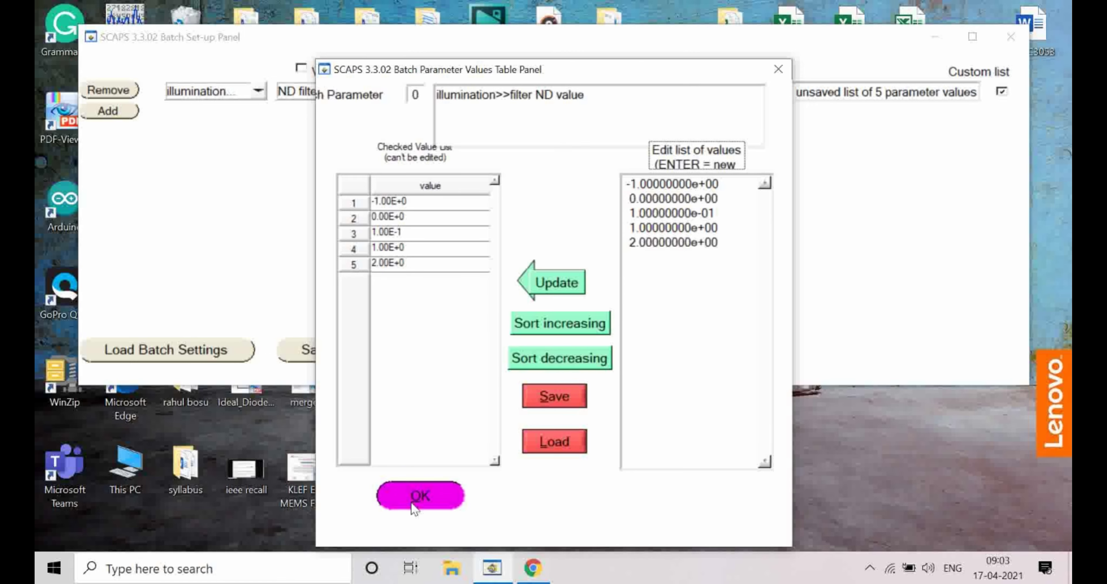
click(420, 493)
click(612, 313)
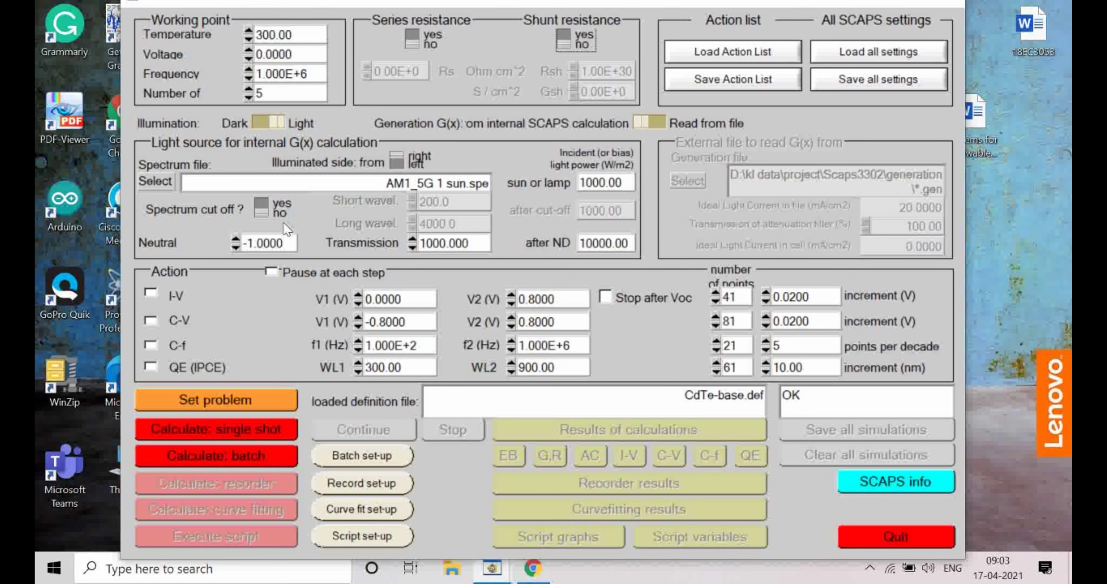
Add Voc from the IV characteristics to the properties to be recorded and confirm the record set-up
click(356, 484)
click(719, 157)
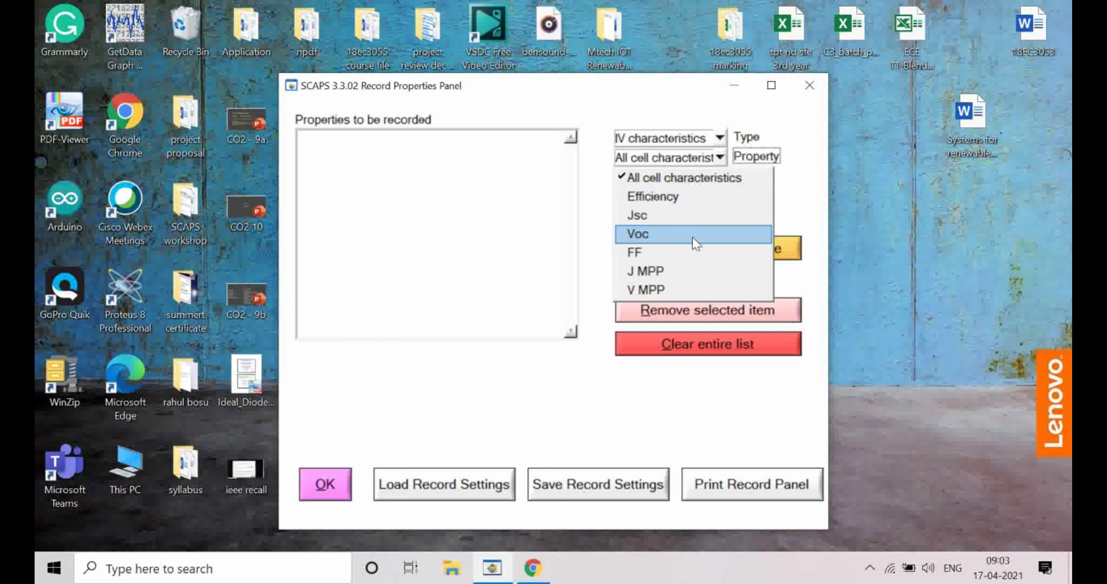
click(680, 242)
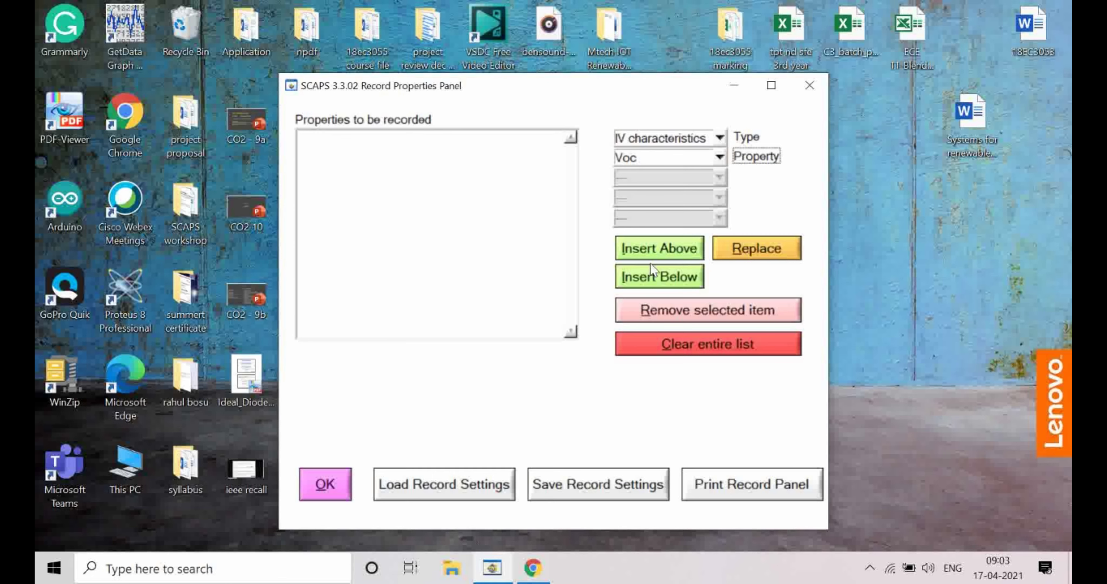
click(692, 249)
click(320, 487)
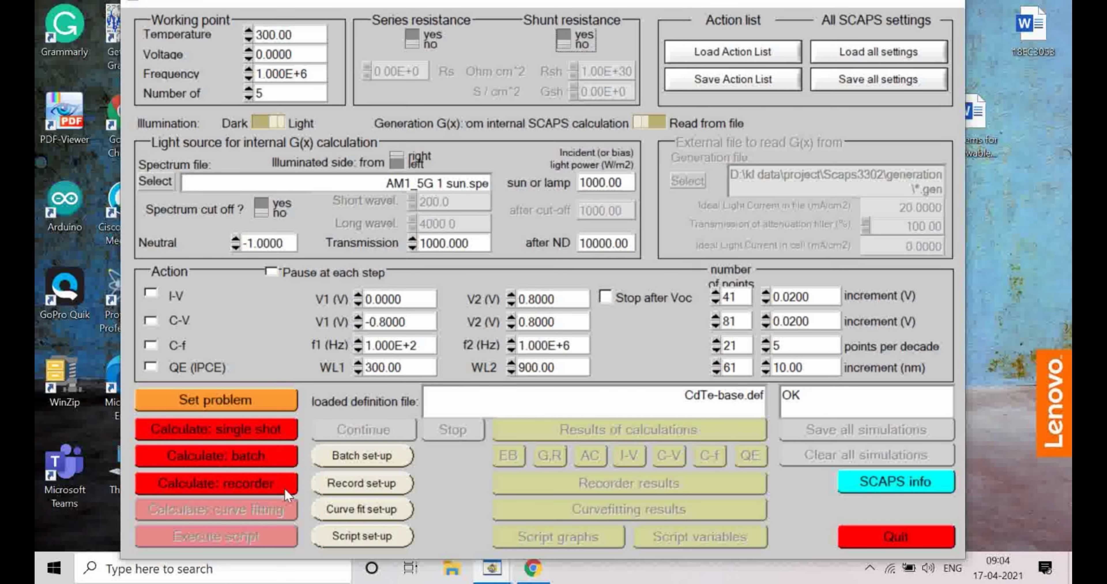
Enable the I-V action with stop after Voc and raise its end voltage V2 to 1.4 V
click(151, 293)
click(604, 296)
click(511, 295)
click(511, 295)
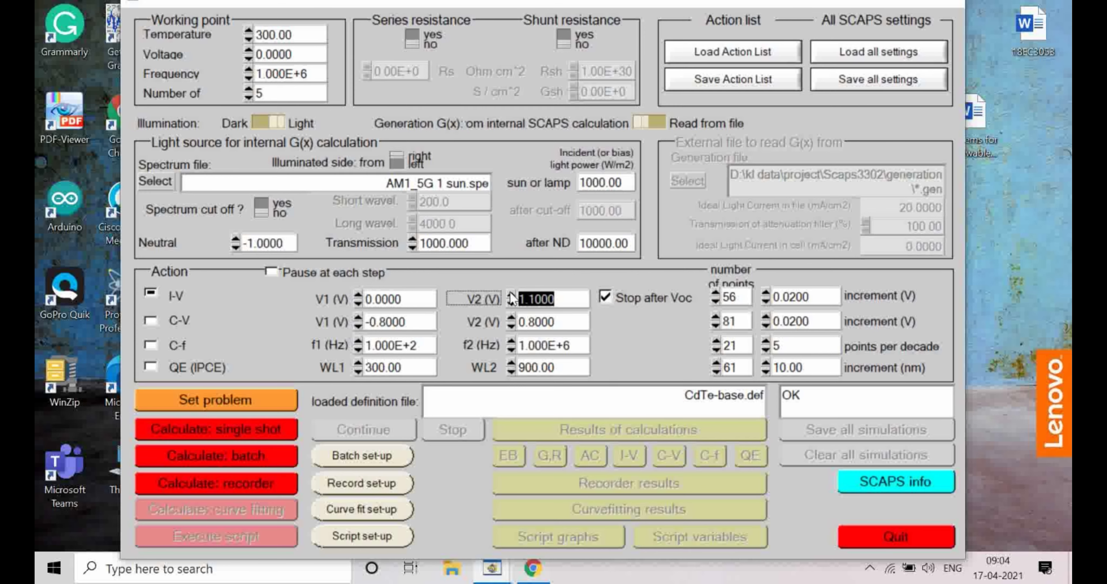
click(511, 294)
click(512, 294)
click(511, 294)
click(511, 294)
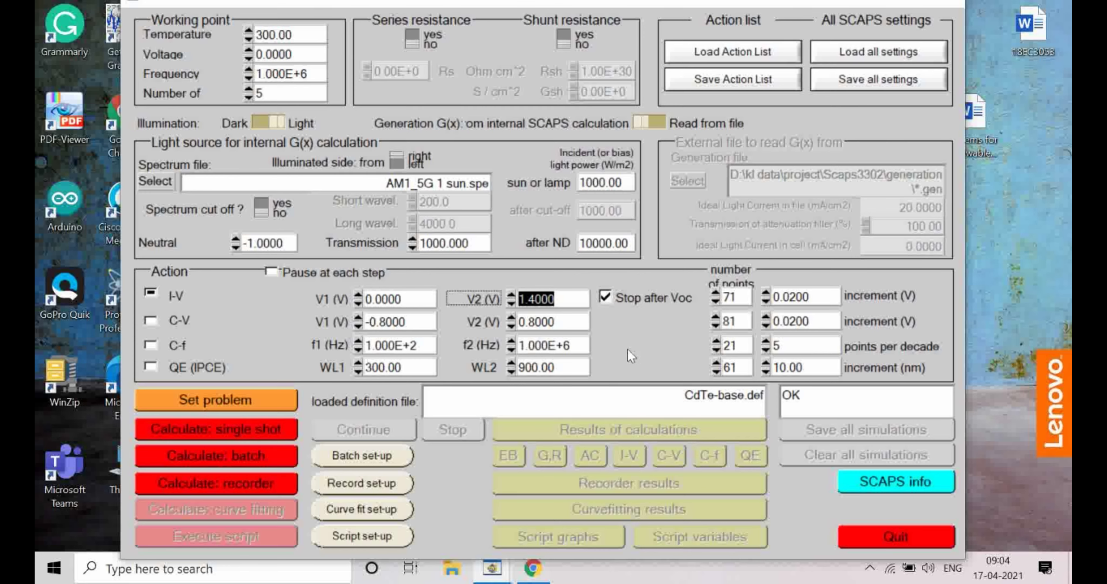
Run the recorder calculation, view the recorded Voc against ND filter value plot, and return to the action panel
click(195, 487)
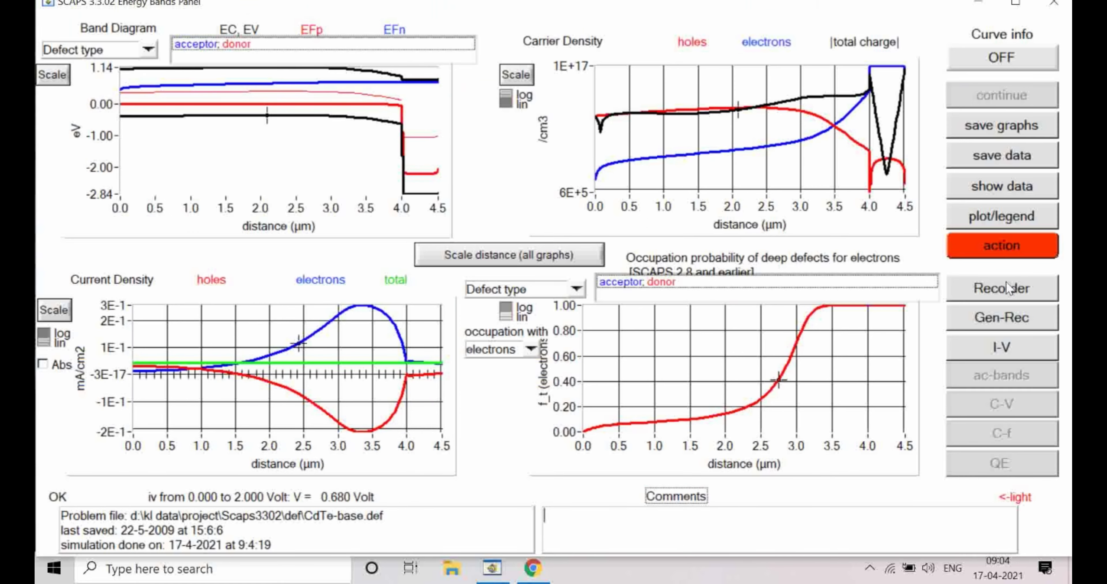
click(1015, 292)
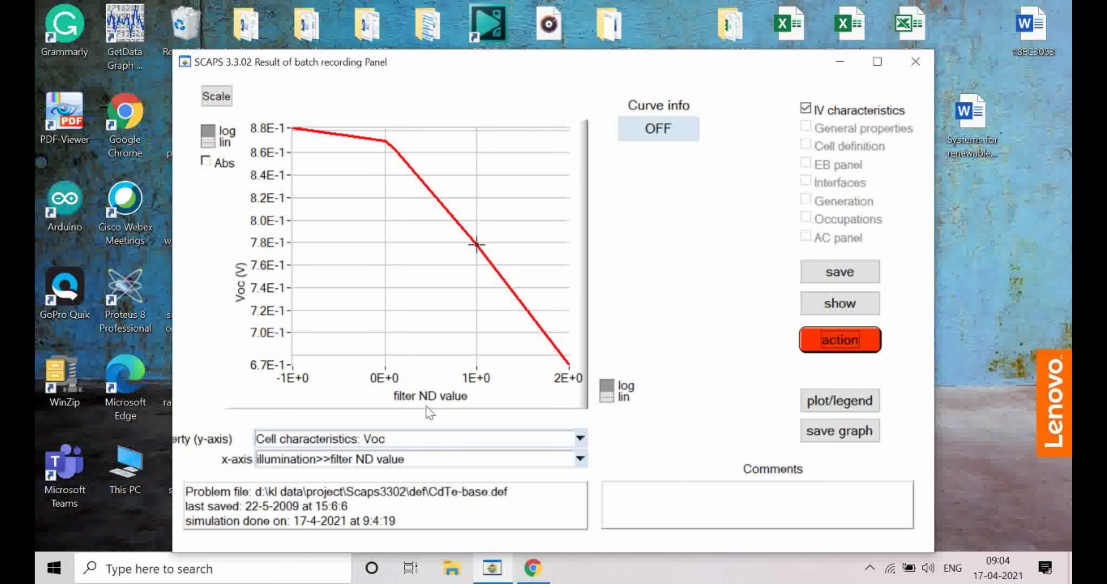
click(816, 339)
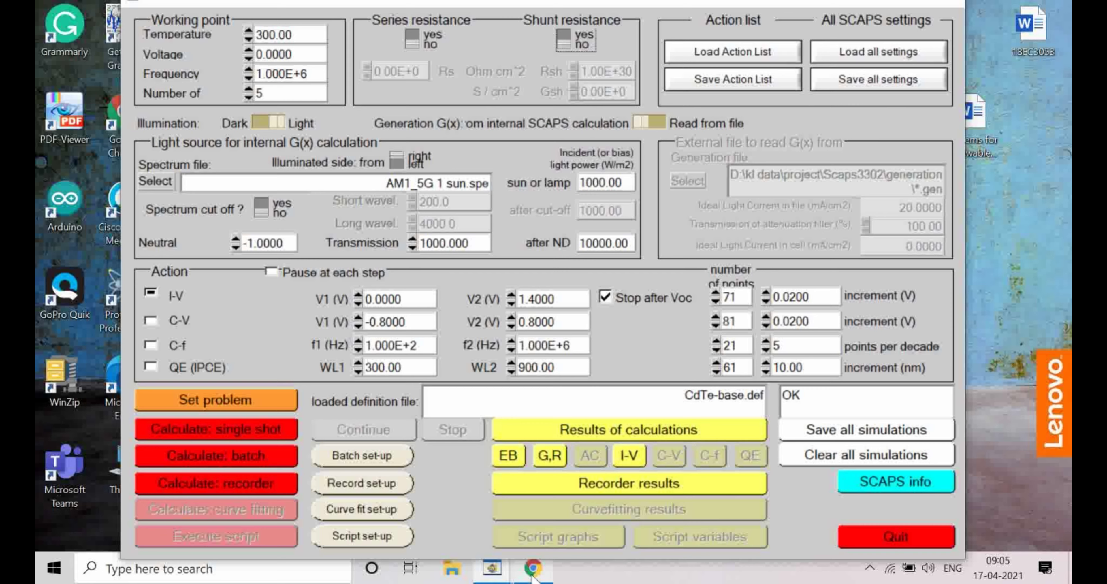
Switch to Chrome to review the journal titles on impurity photovoltaics and ion-migration hysteresis, and minimize the browser
mouse_move(534, 574)
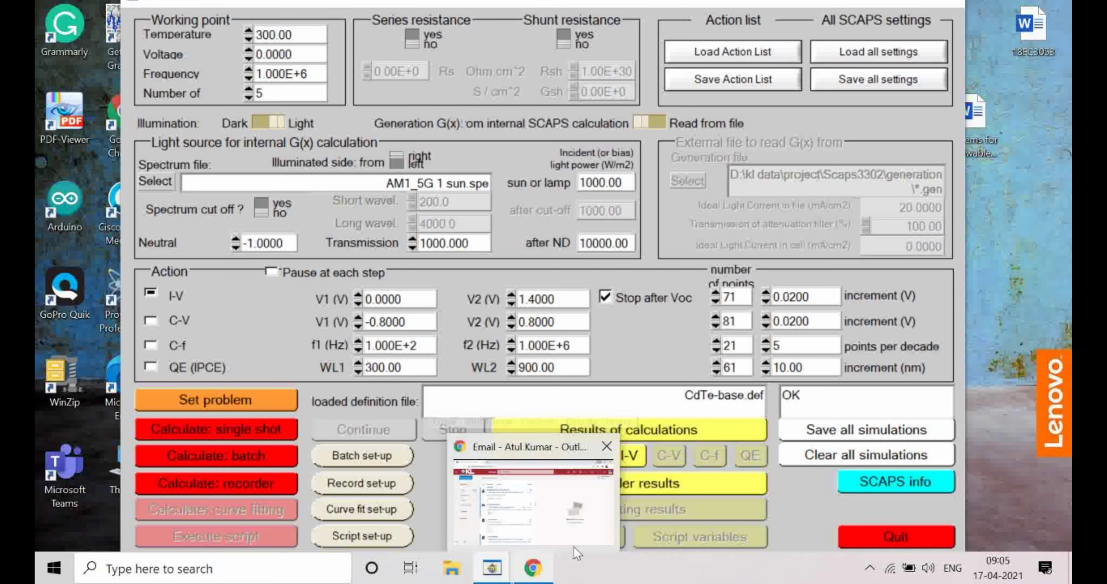
click(533, 568)
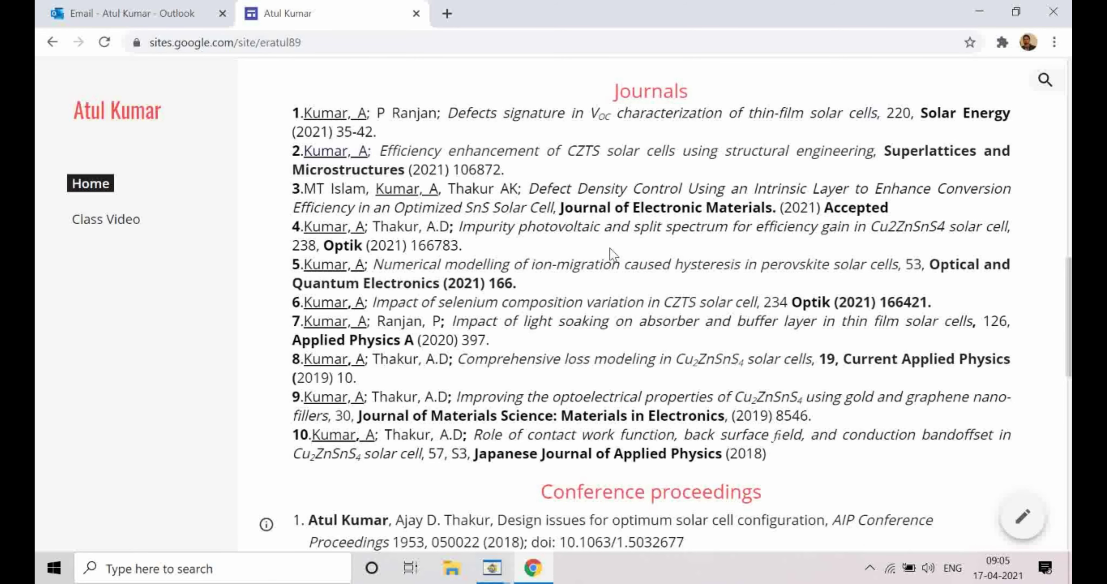
drag(460, 226, 601, 224)
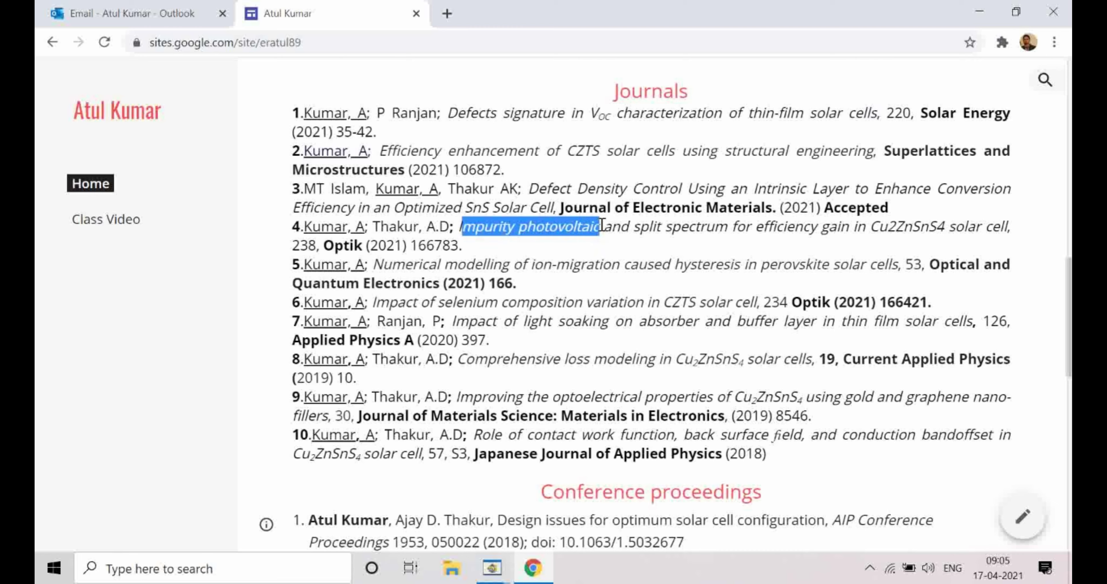
drag(533, 264, 731, 265)
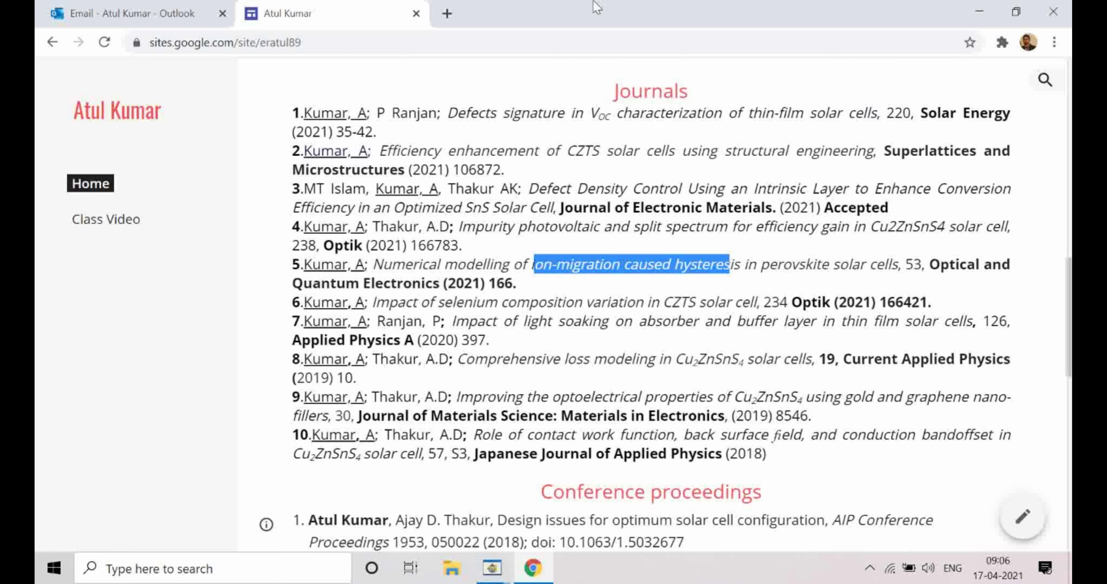
click(979, 12)
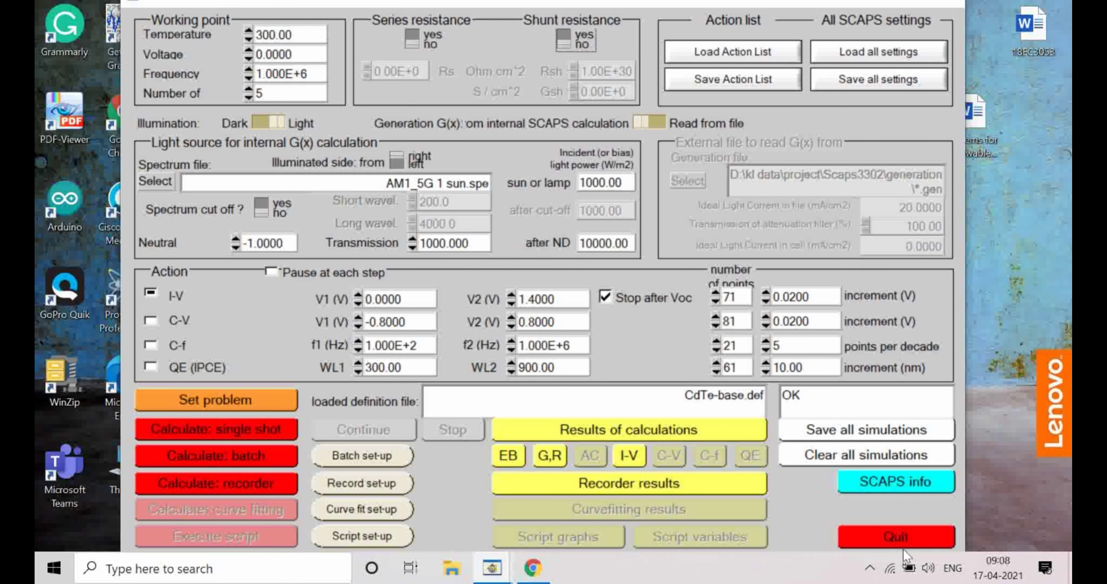
click(871, 568)
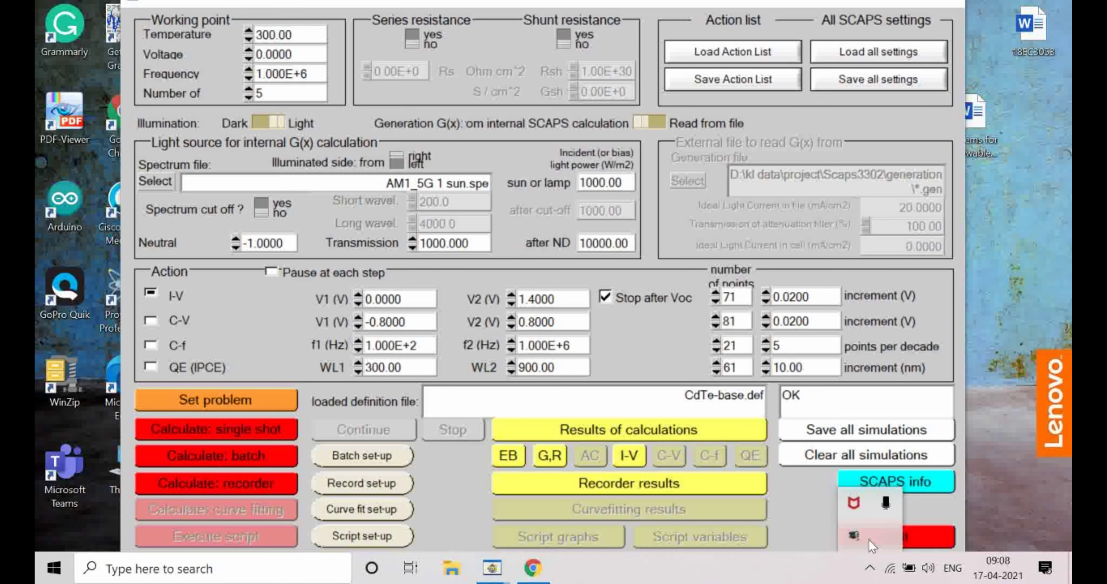